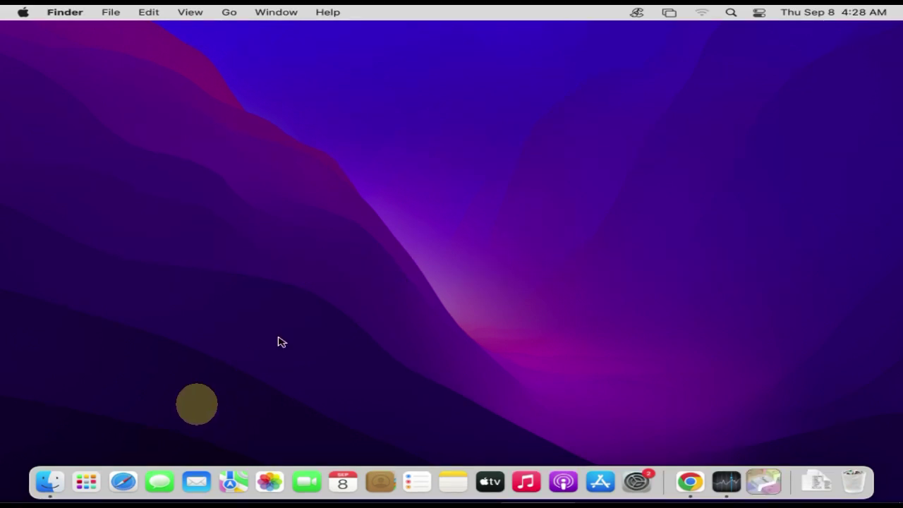
# - Delete WPS Office from the Launchpad app grid and leave editing mode
pyautogui.click(87, 482)
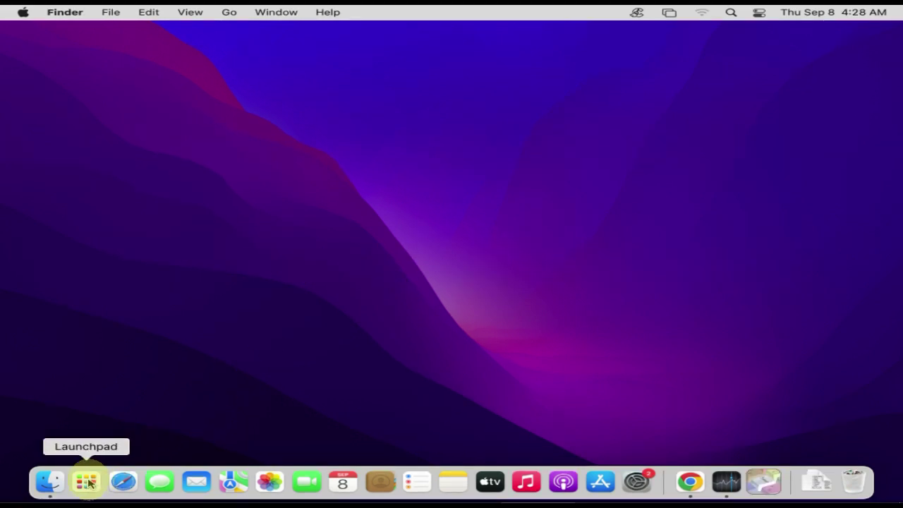
pyautogui.click(87, 482)
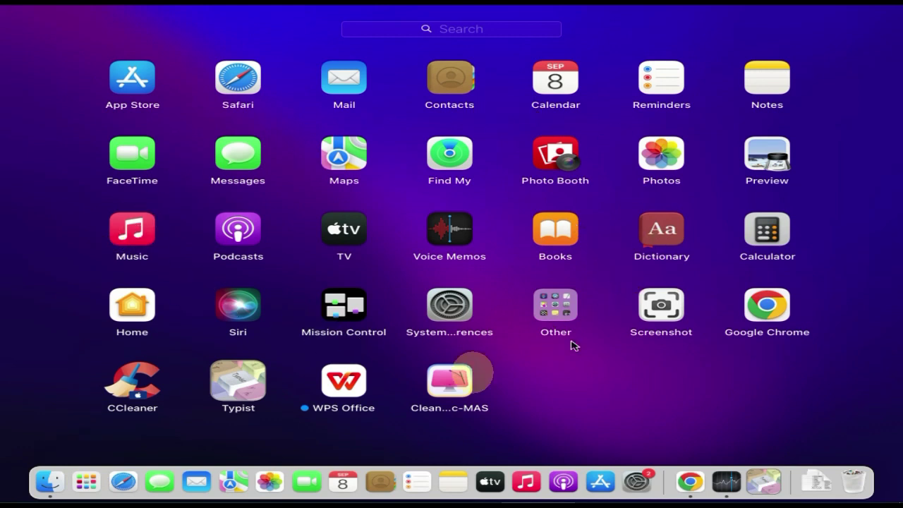
pyautogui.click(341, 387)
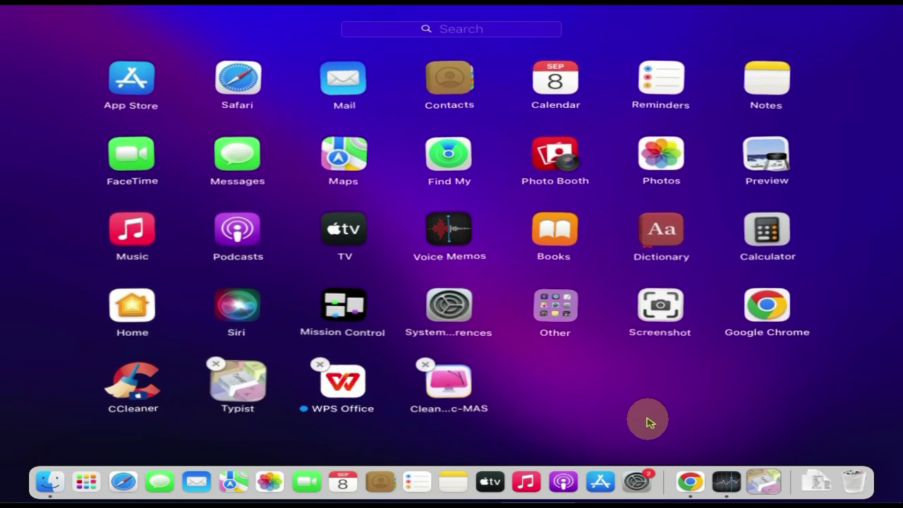
pyautogui.click(319, 365)
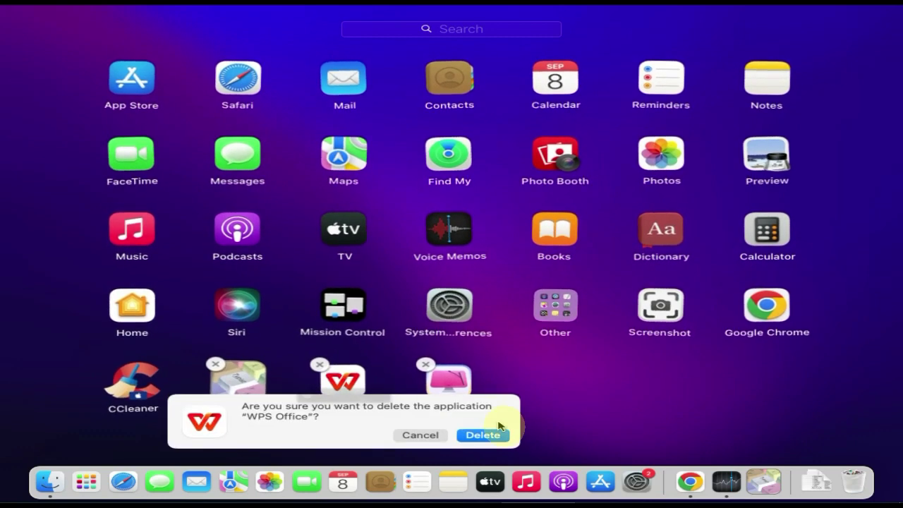
pyautogui.click(482, 437)
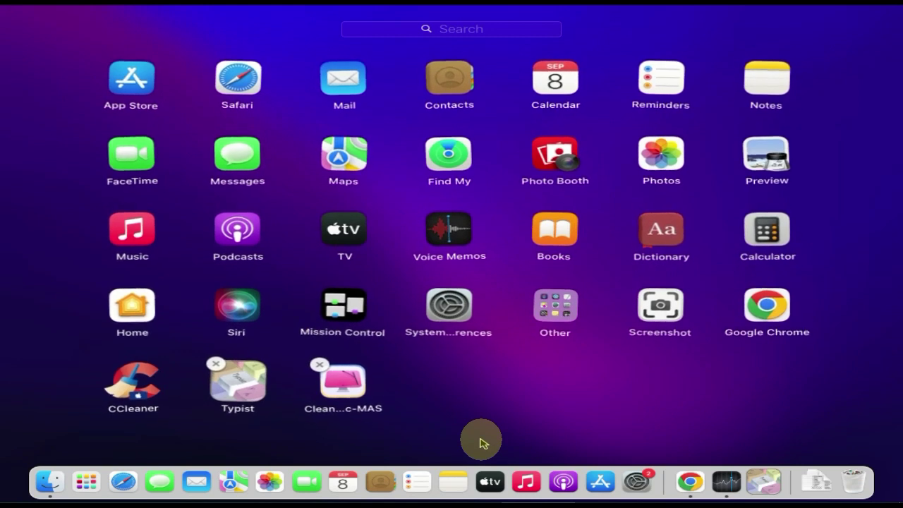
pyautogui.click(500, 399)
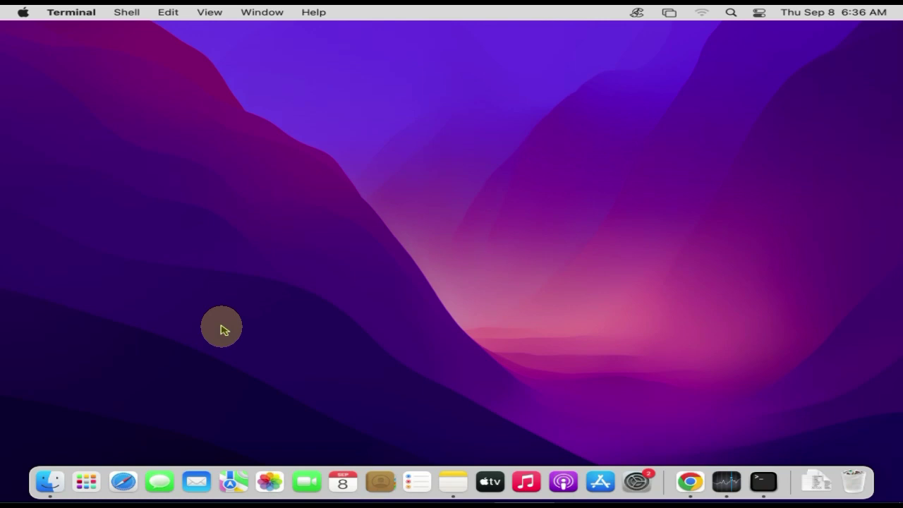
# - Show the package contents of CCleaner in Applications and open its Contents folder
pyautogui.click(49, 486)
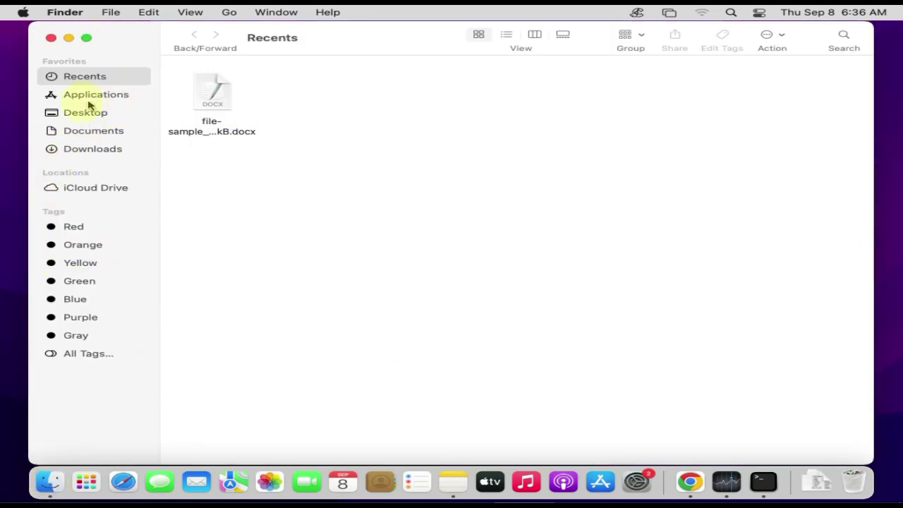
pyautogui.click(93, 99)
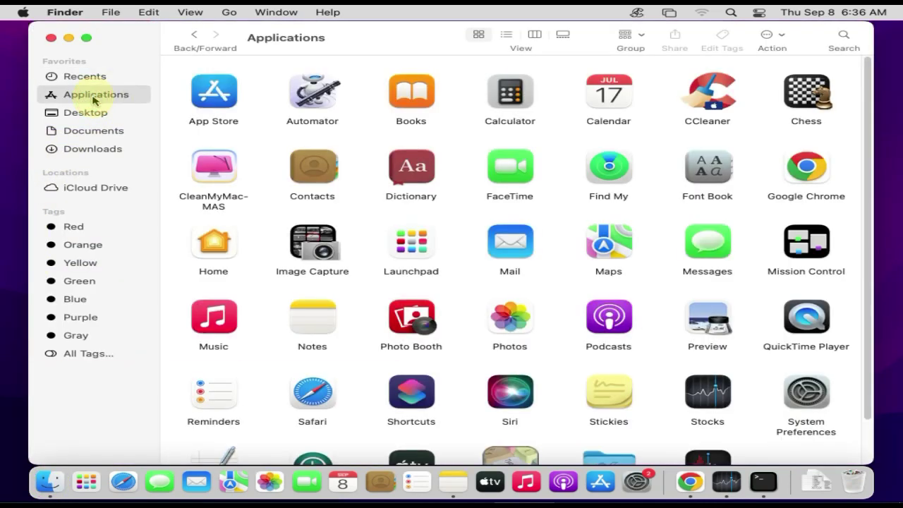
pyautogui.rightClick(704, 99)
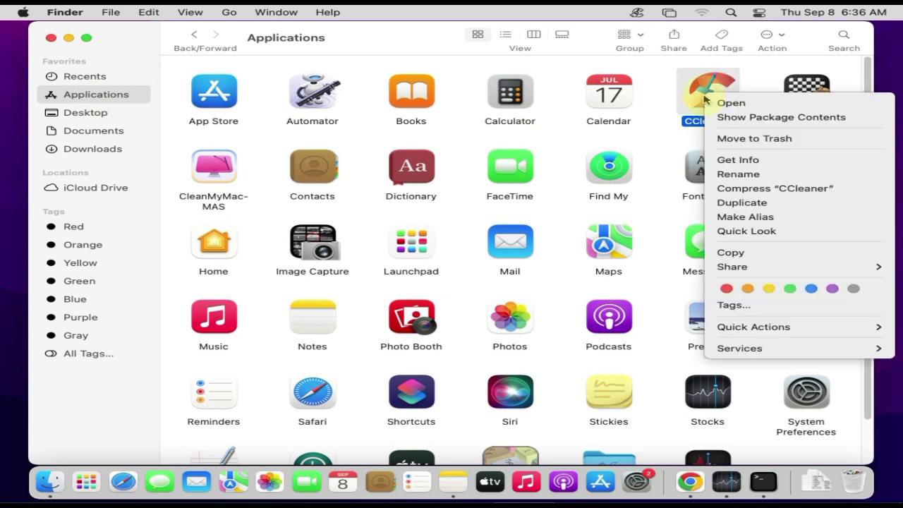
pyautogui.click(761, 119)
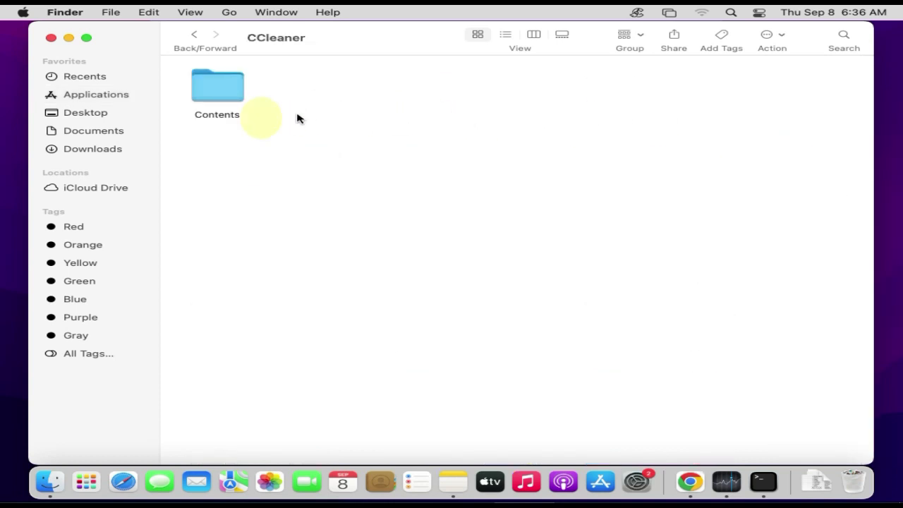
pyautogui.doubleClick(220, 93)
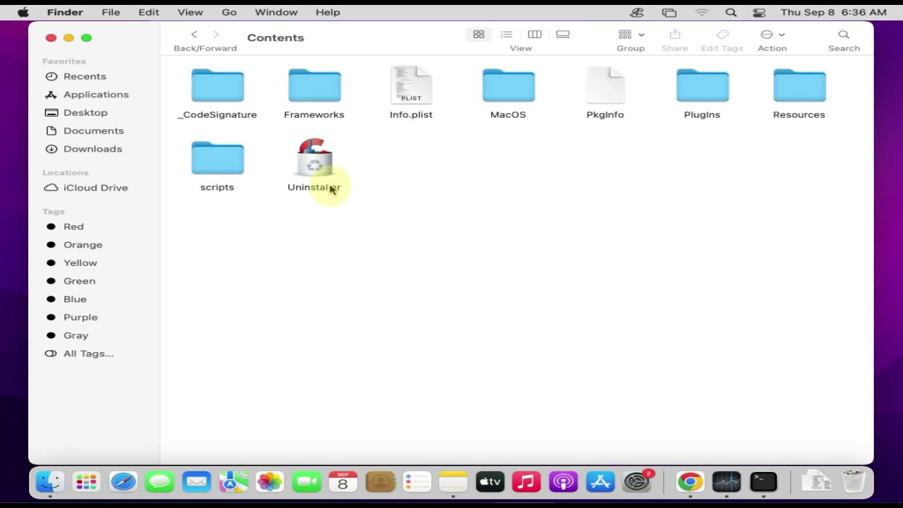
# - Run CCleaner's Uninstaller with the admin password, answering 'uninstalling' in the survey, and finish
pyautogui.click(315, 165)
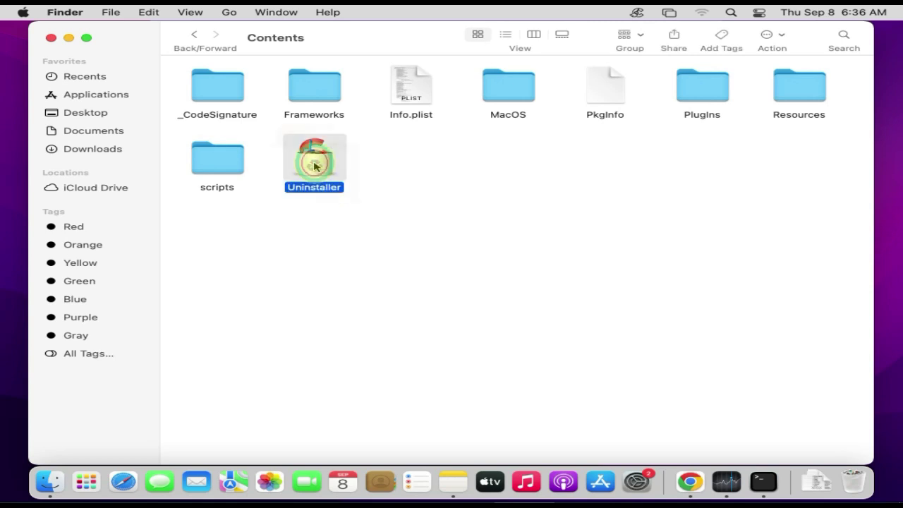
pyautogui.doubleClick(315, 165)
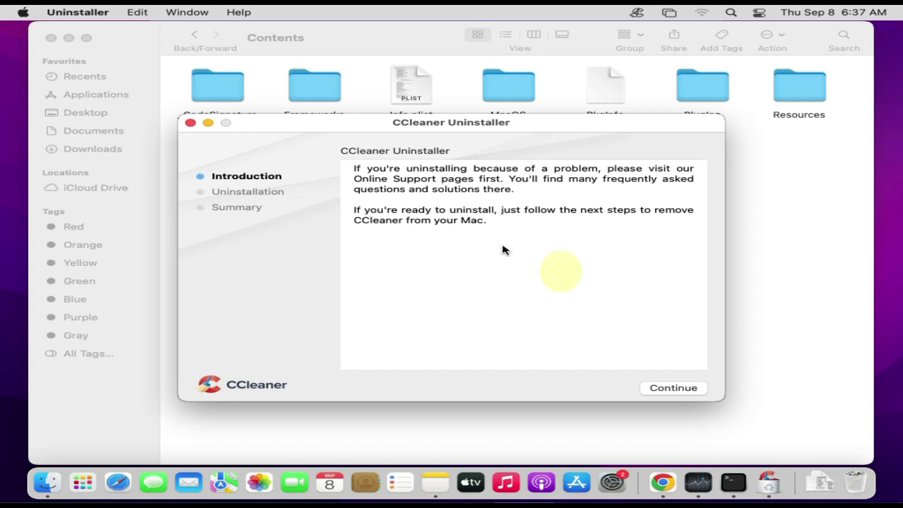
pyautogui.click(682, 390)
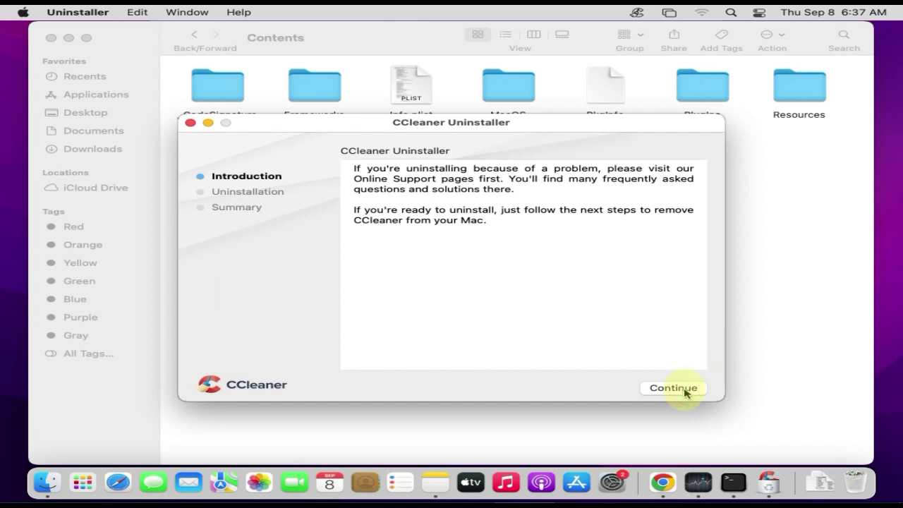
pyautogui.write('1234')
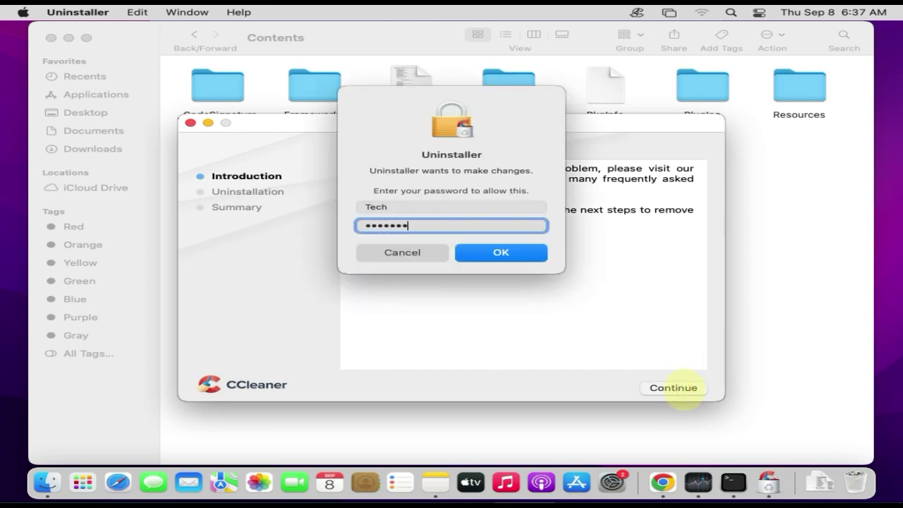
pyautogui.press('Return')
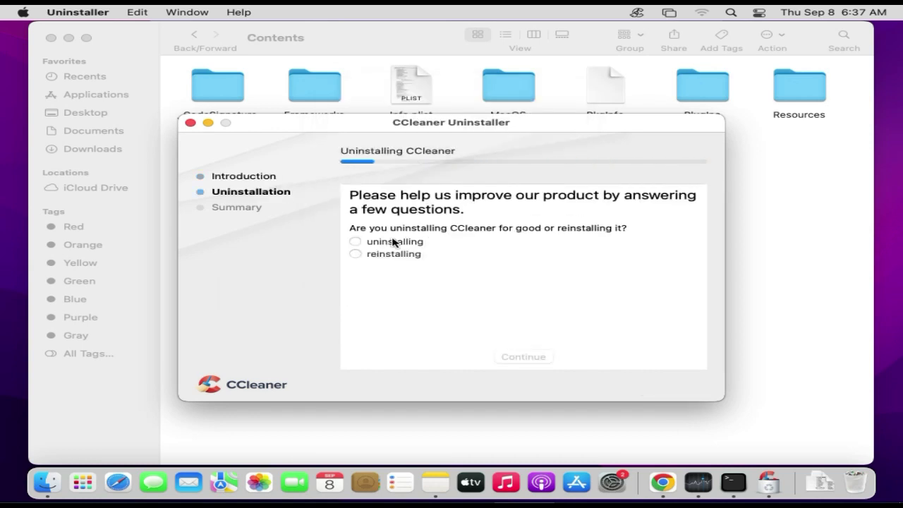
pyautogui.click(356, 242)
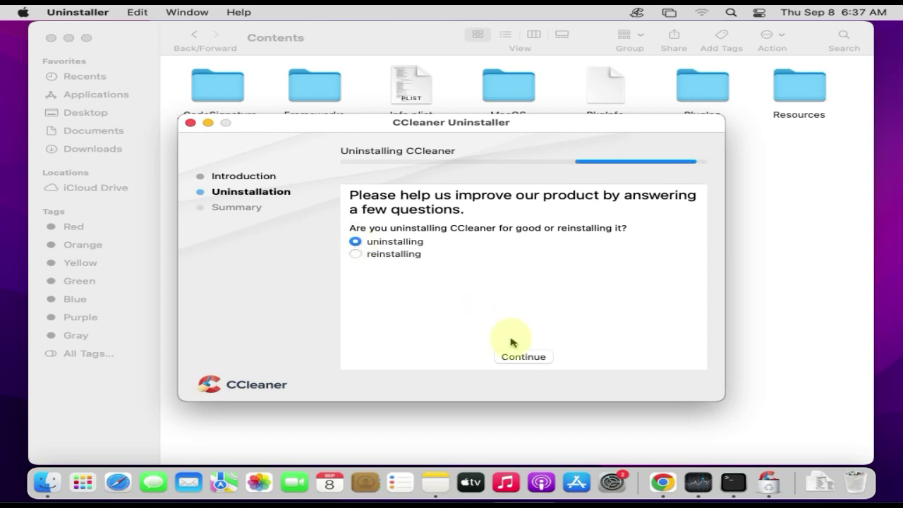
pyautogui.click(511, 358)
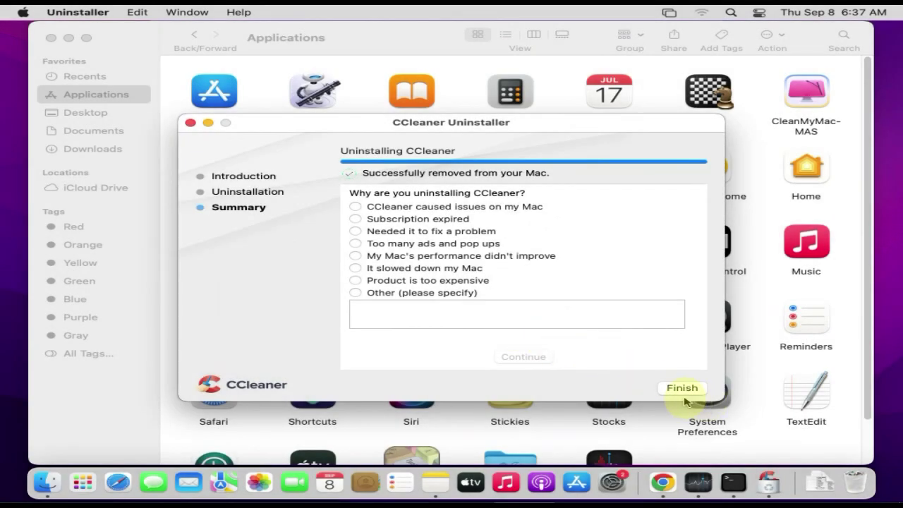
pyautogui.click(680, 388)
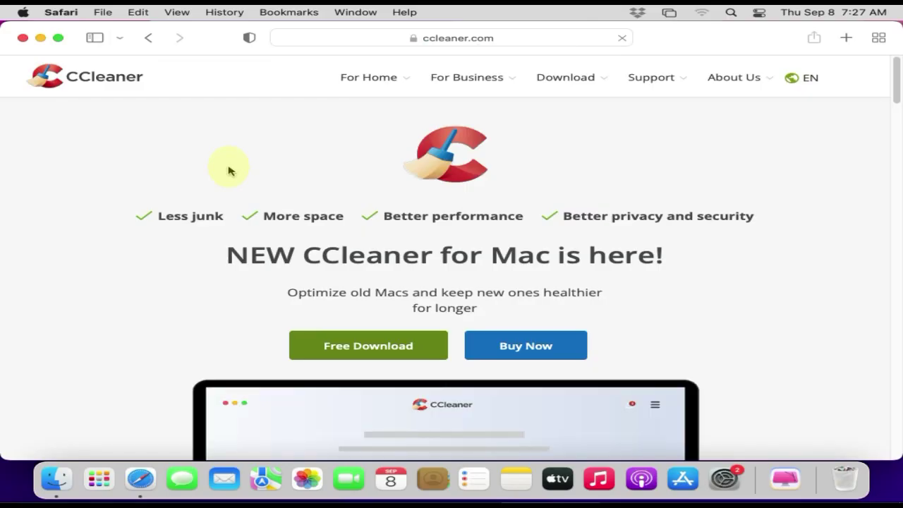
# - Download CCMacSetup206.dmg via Free Download on ccleaner.com and open it from Downloads
pyautogui.click(356, 345)
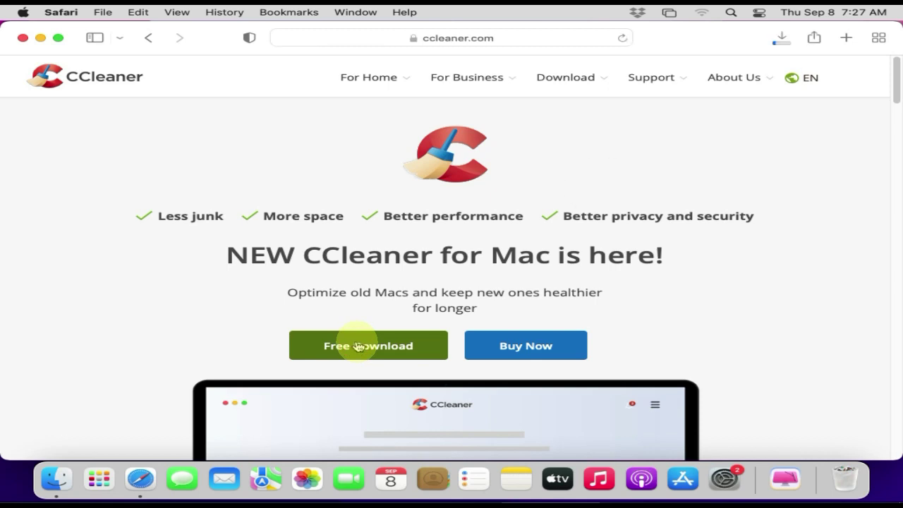
pyautogui.click(780, 37)
pyautogui.click(751, 101)
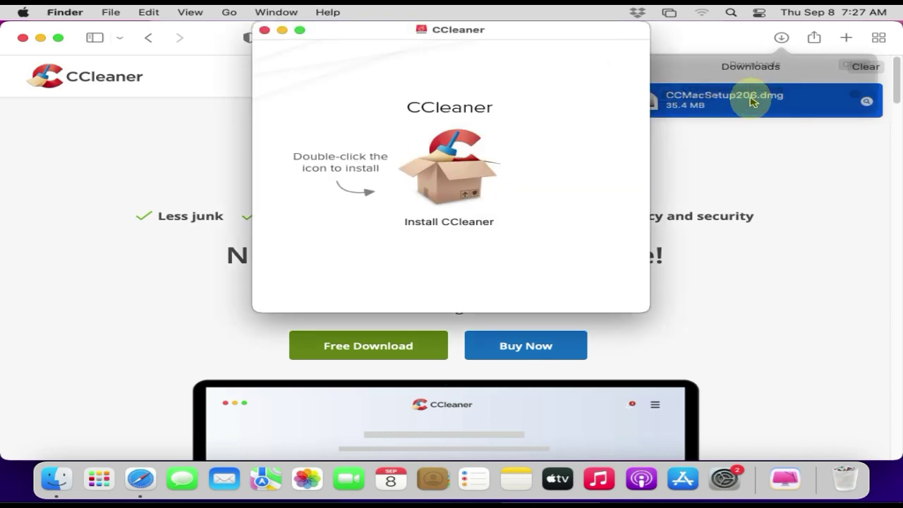
# - Install CCleaner, accepting the license and entering the admin password, then trash the installer
pyautogui.doubleClick(438, 179)
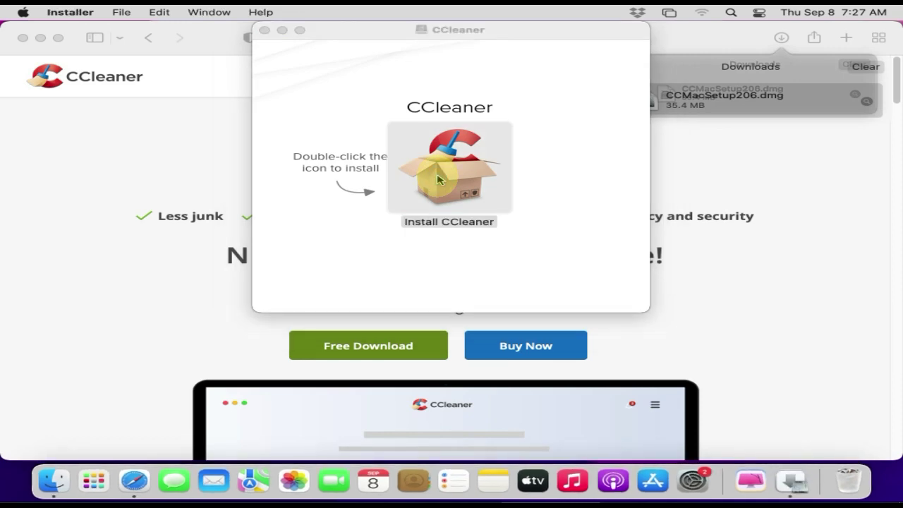
pyautogui.click(683, 345)
pyautogui.click(684, 349)
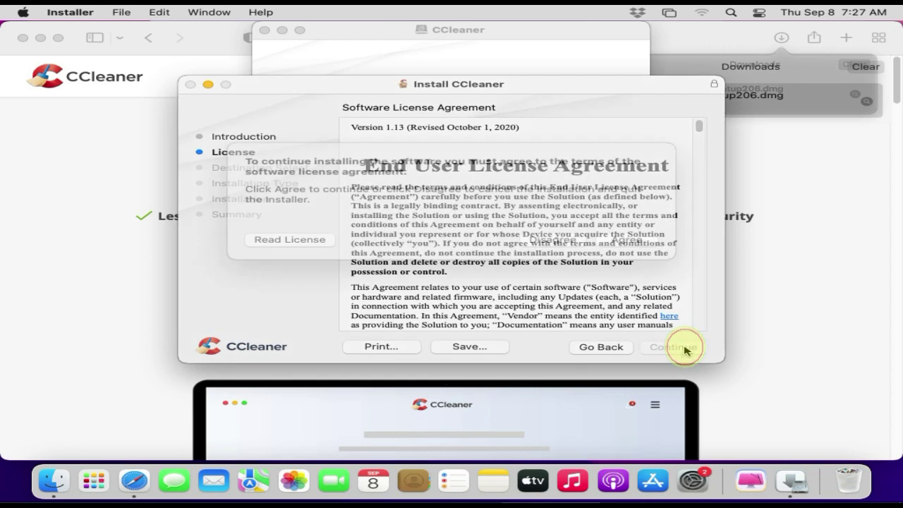
pyautogui.click(627, 257)
pyautogui.click(675, 347)
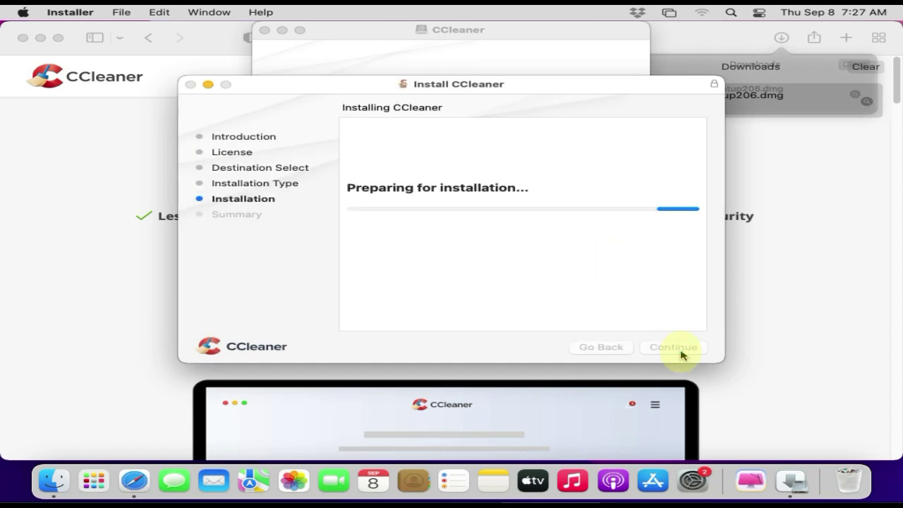
pyautogui.write('*********')
pyautogui.press('Return')
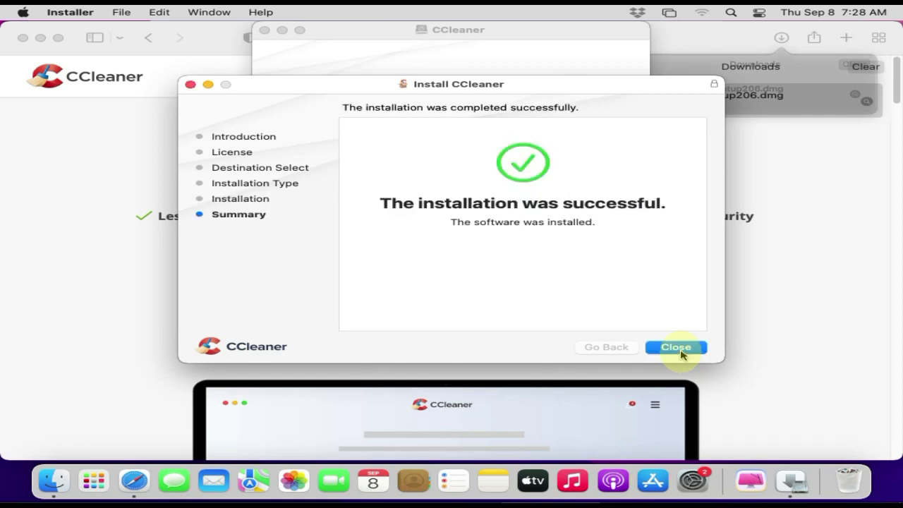
pyautogui.click(678, 347)
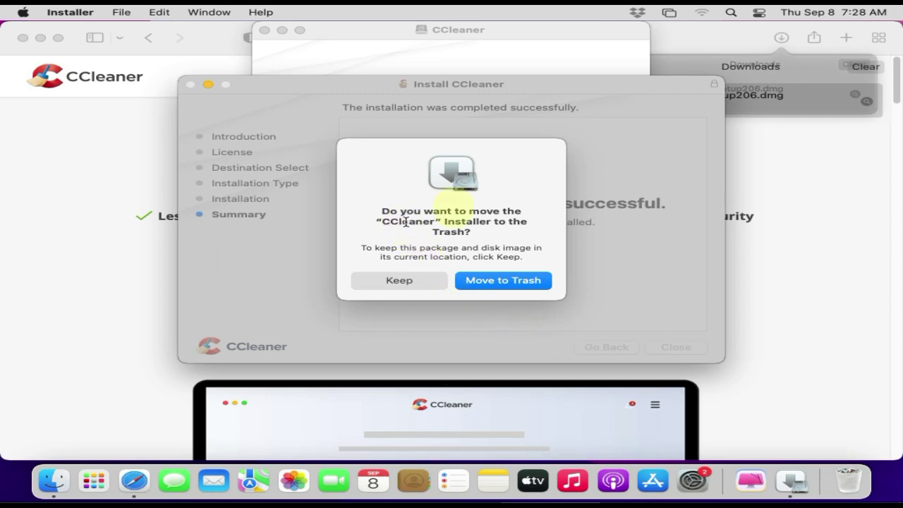
pyautogui.click(520, 280)
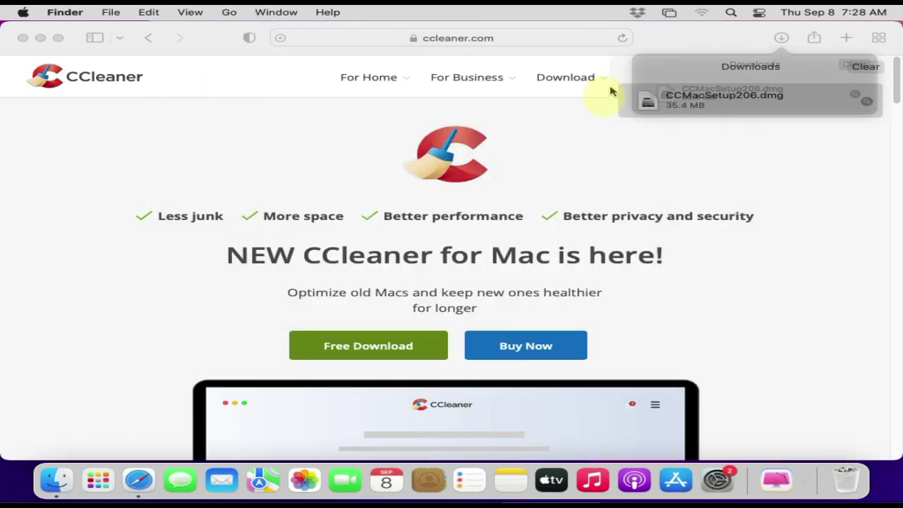
# - Close Safari and launch CCleaner from Launchpad
pyautogui.click(22, 38)
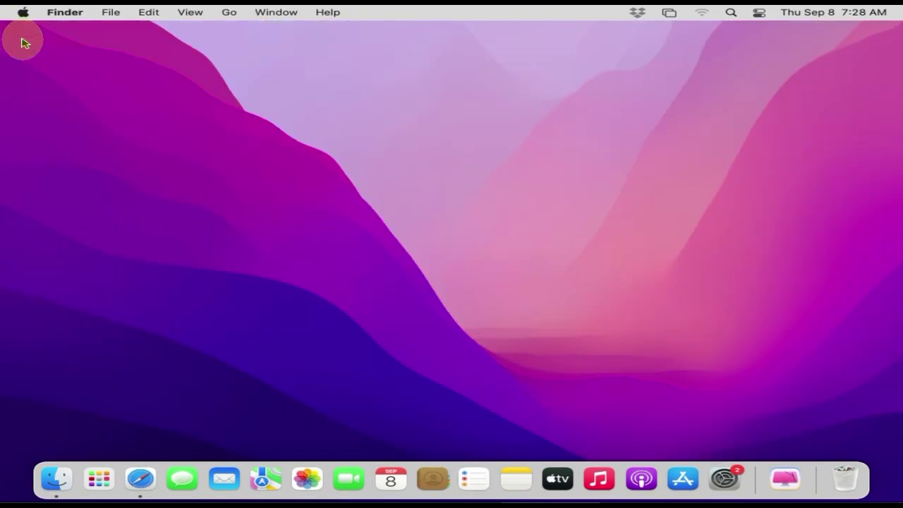
pyautogui.click(95, 482)
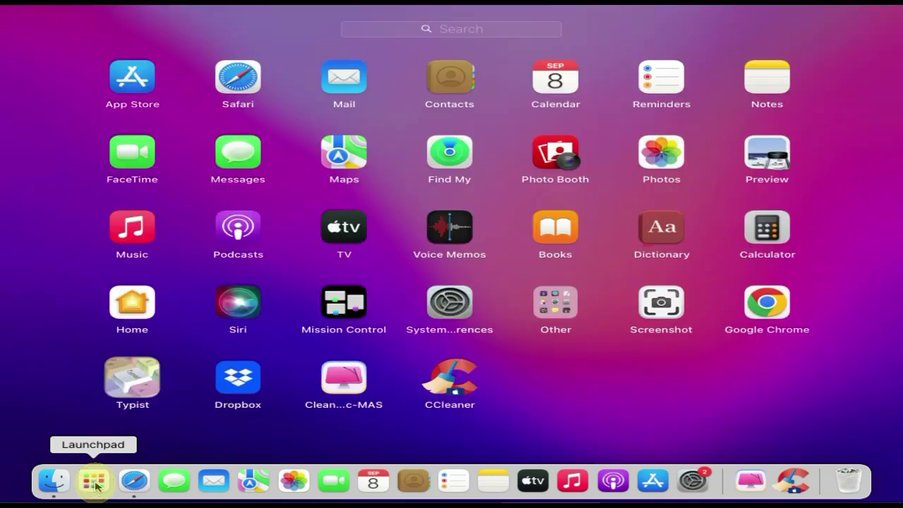
pyautogui.click(457, 392)
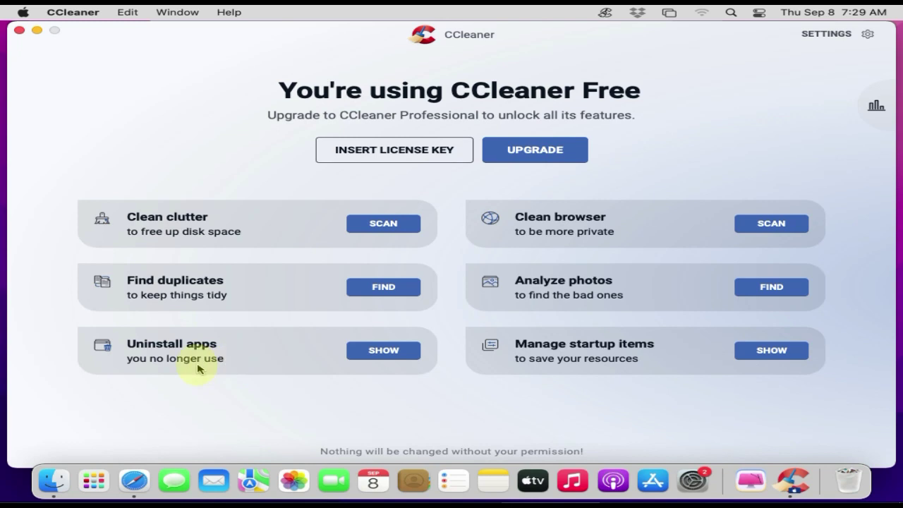
# - Uninstall Dropbox in CCleaner's app list, authorising with the admin password, freeing 449 MB
pyautogui.click(383, 355)
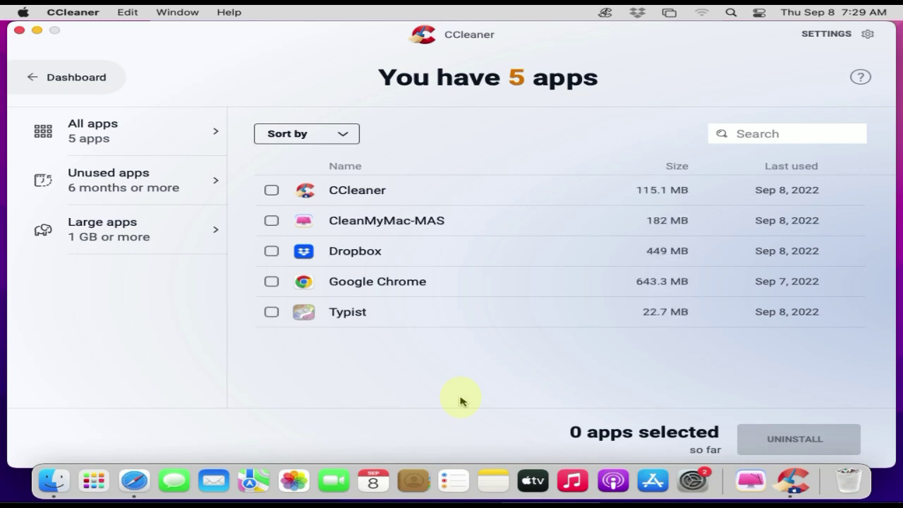
pyautogui.click(272, 255)
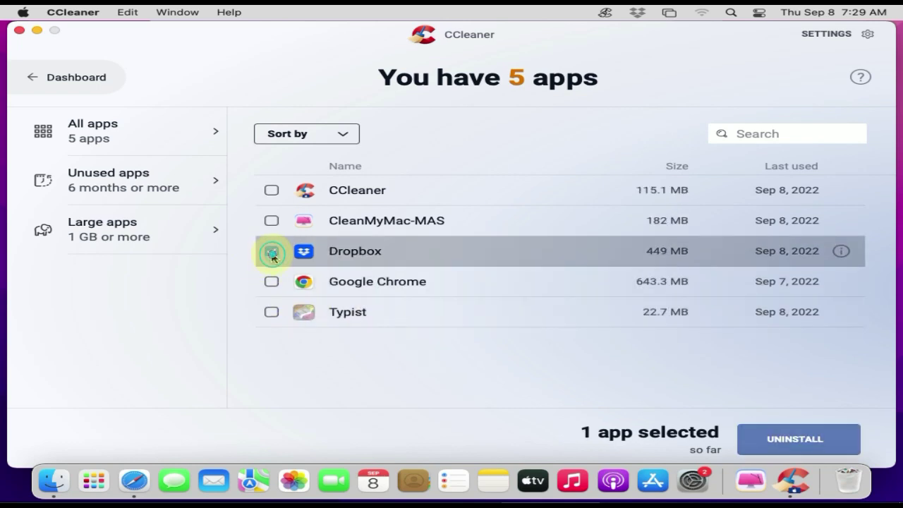
pyautogui.click(828, 441)
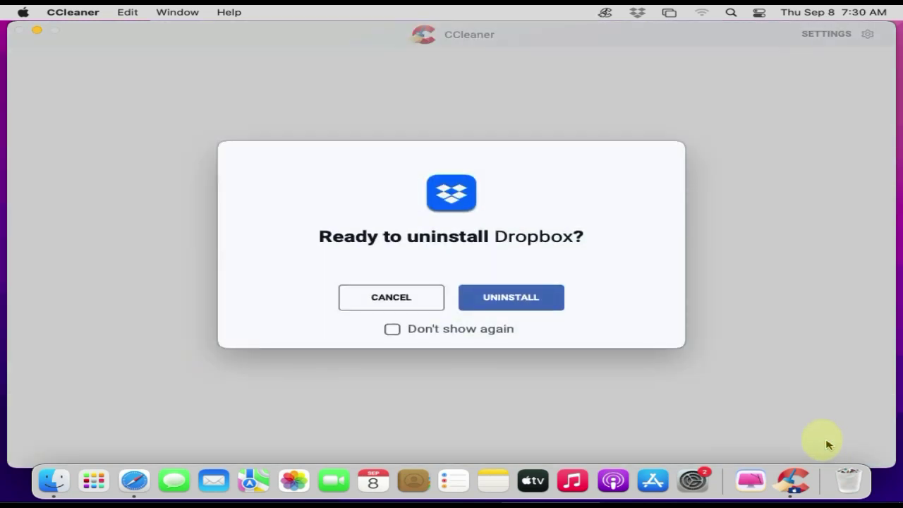
pyautogui.click(501, 297)
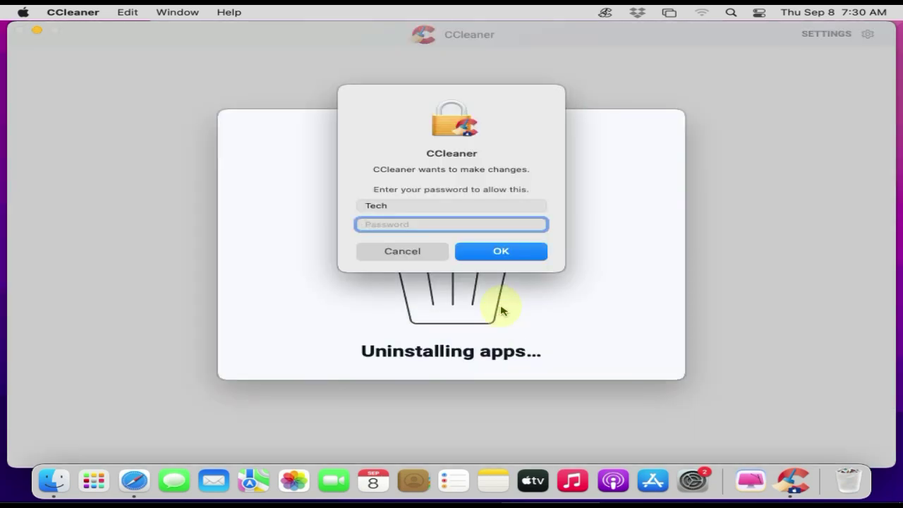
pyautogui.write('••••••••')
pyautogui.press('Return')
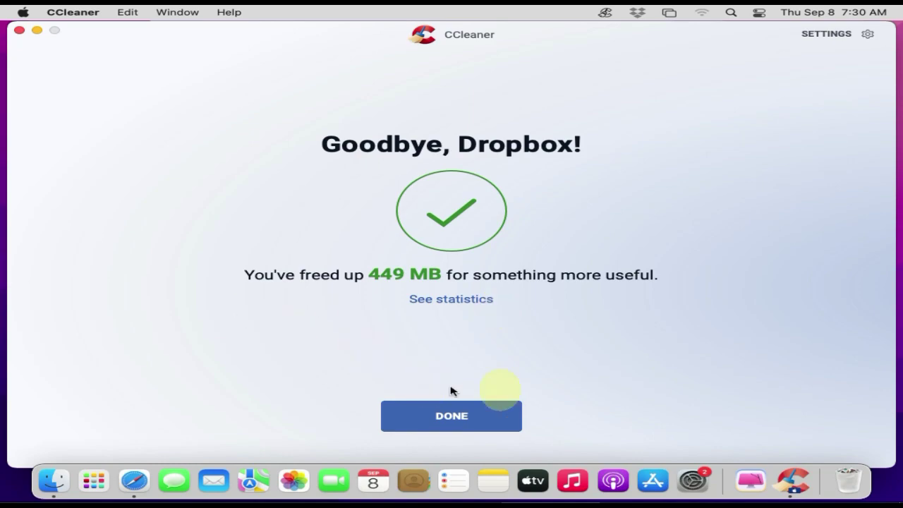
pyautogui.click(452, 415)
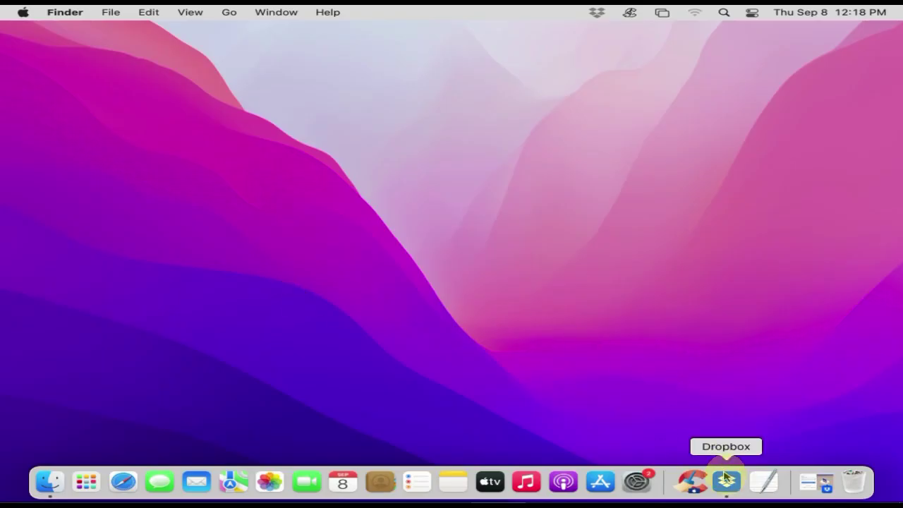
# - Quit Dropbox from its menu-bar status panel's settings menu
pyautogui.rightClick(726, 481)
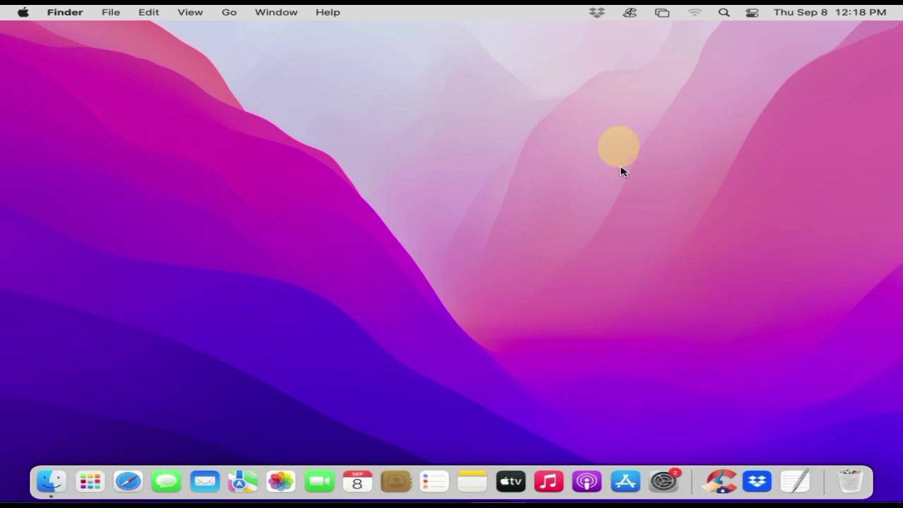
pyautogui.click(596, 13)
pyautogui.click(754, 54)
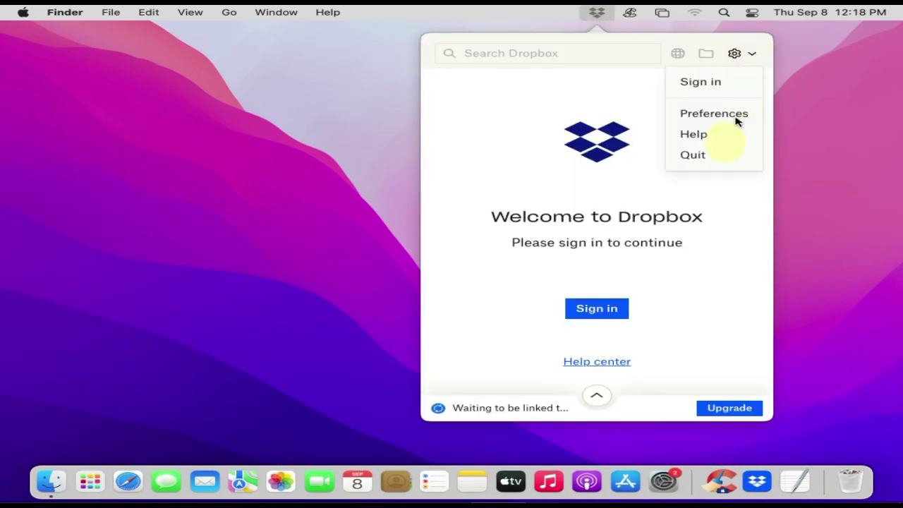
pyautogui.click(712, 161)
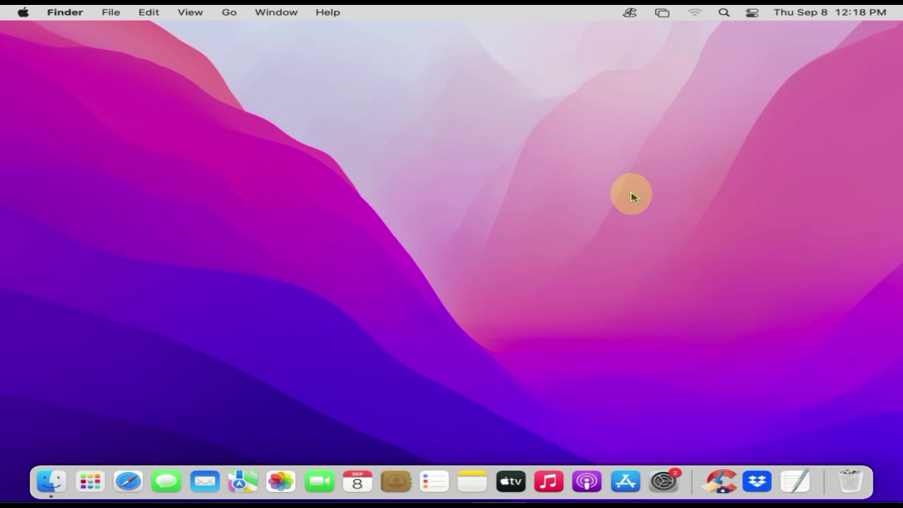
# - Open Applications in a new Finder window and move Dropbox to the Trash
pyautogui.click(48, 481)
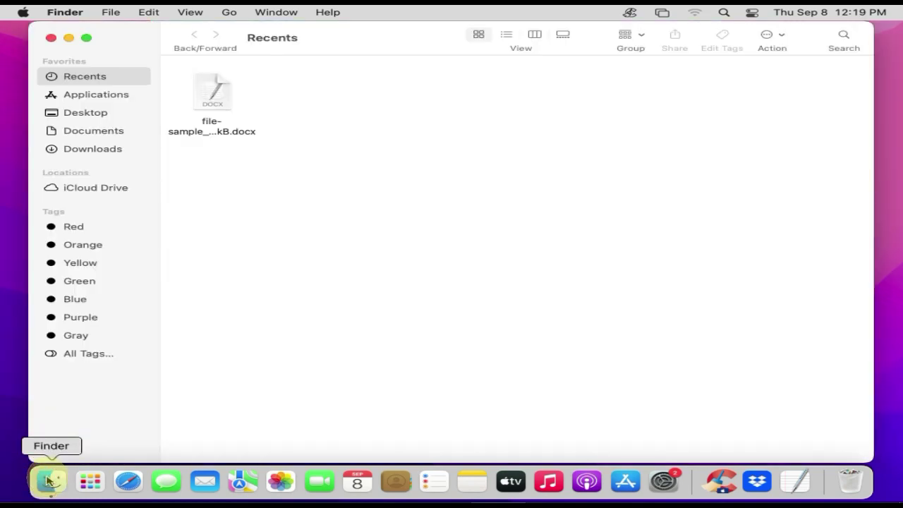
pyautogui.click(111, 98)
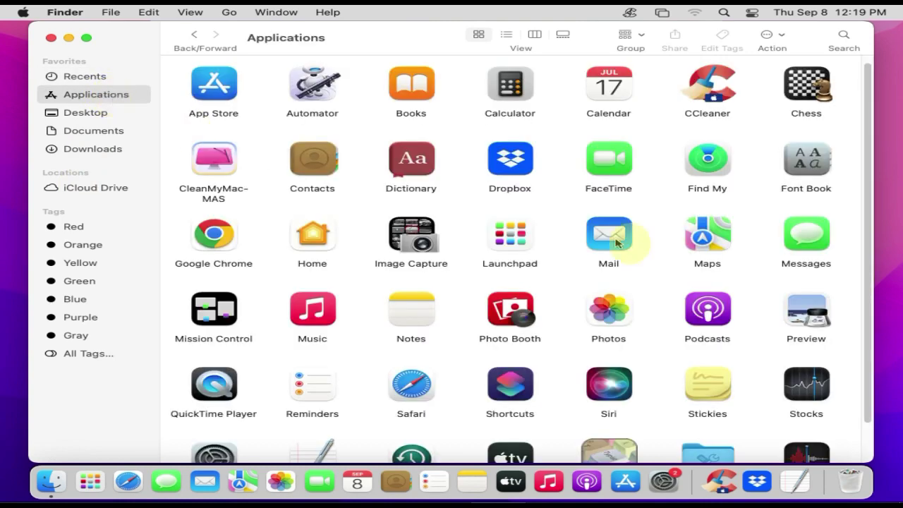
pyautogui.click(509, 167)
pyautogui.rightClick(509, 167)
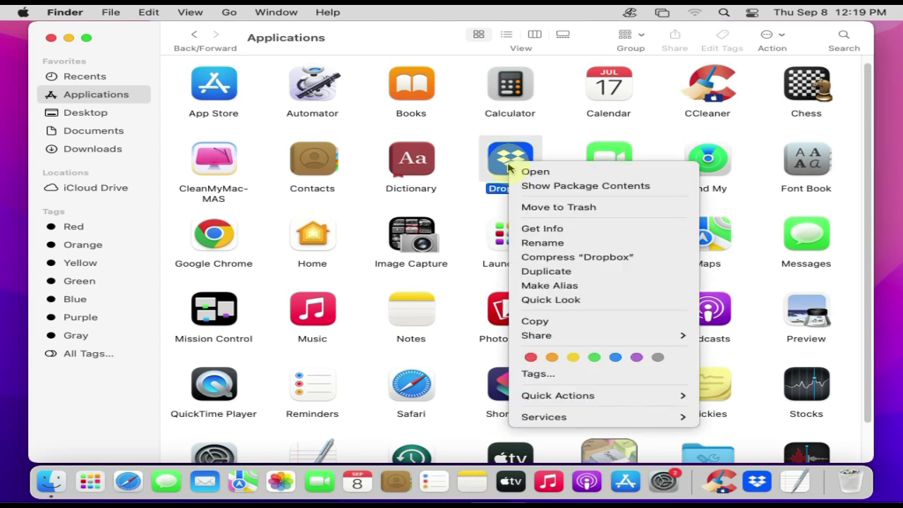
pyautogui.click(585, 207)
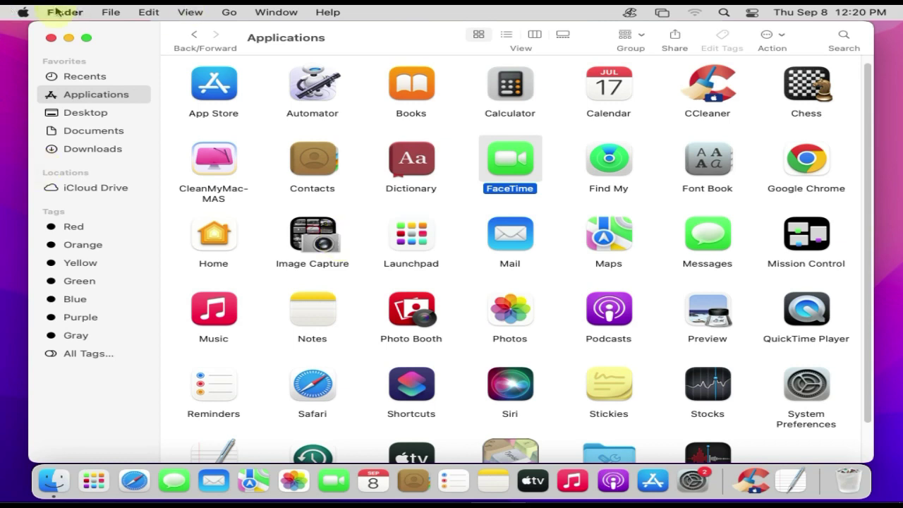
# - Go to the tech home folder and enable Show Library Folder in View Options
pyautogui.click(232, 13)
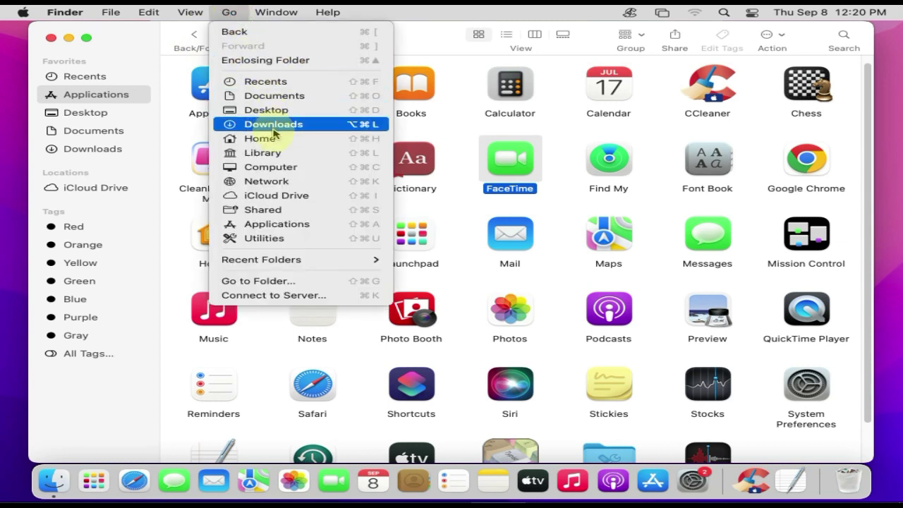
pyautogui.click(274, 139)
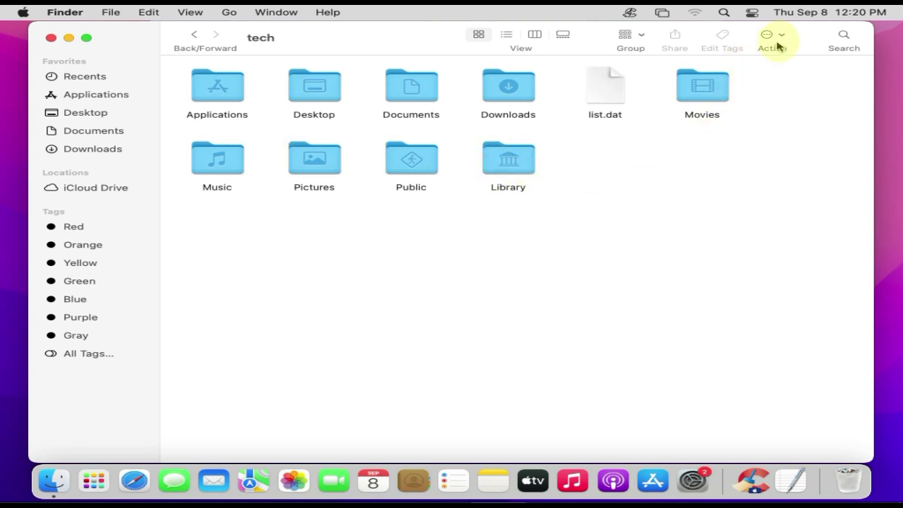
pyautogui.click(774, 36)
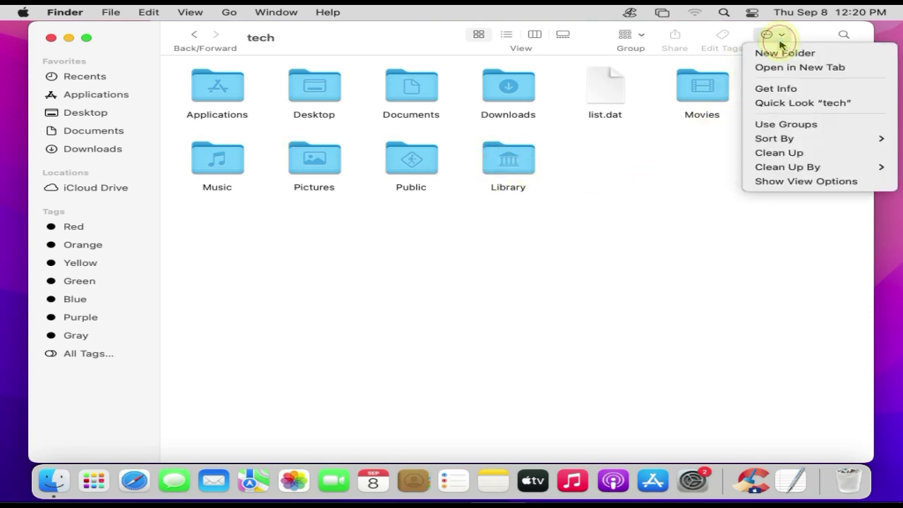
pyautogui.click(802, 183)
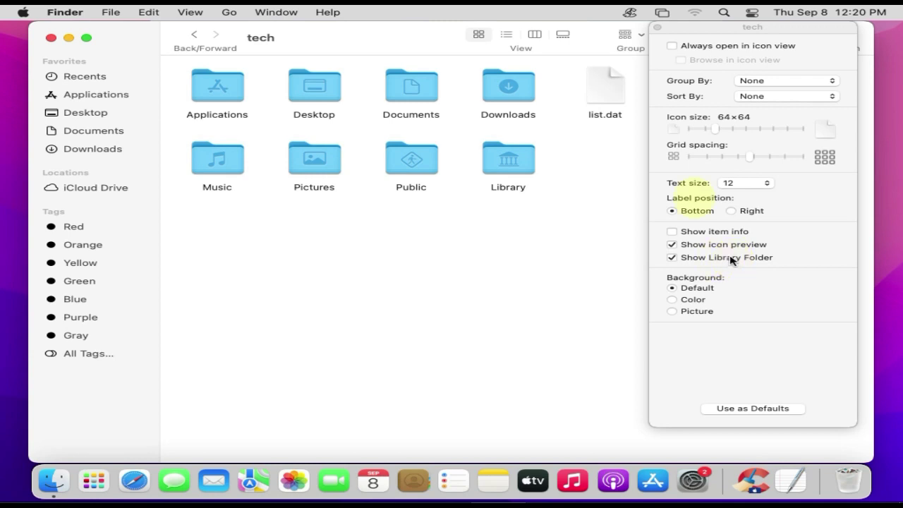
pyautogui.click(657, 27)
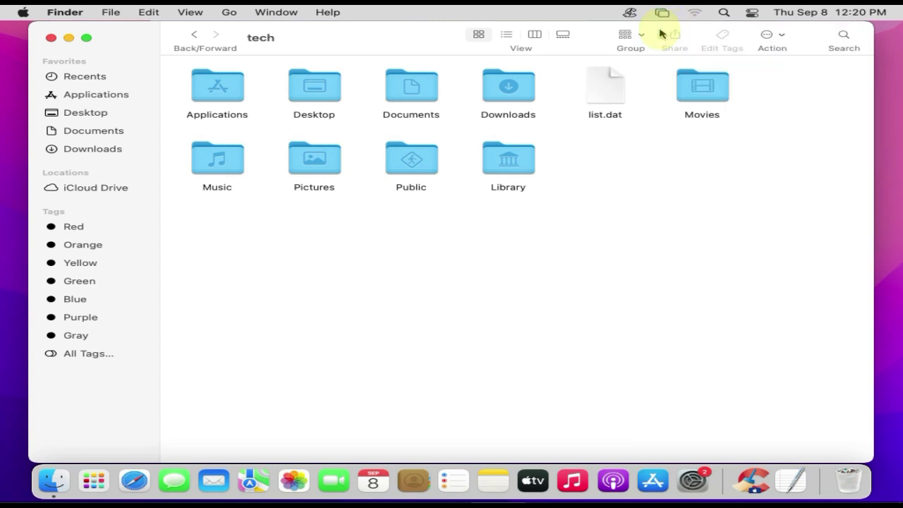
# - Open Library and search it for file names containing 'dropbox', scoped to Library
pyautogui.doubleClick(527, 169)
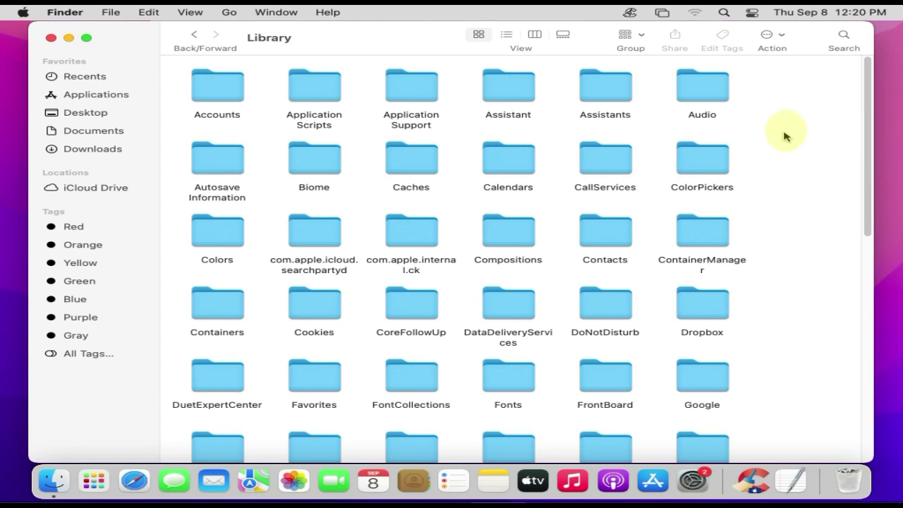
pyautogui.click(844, 41)
pyautogui.write('d')
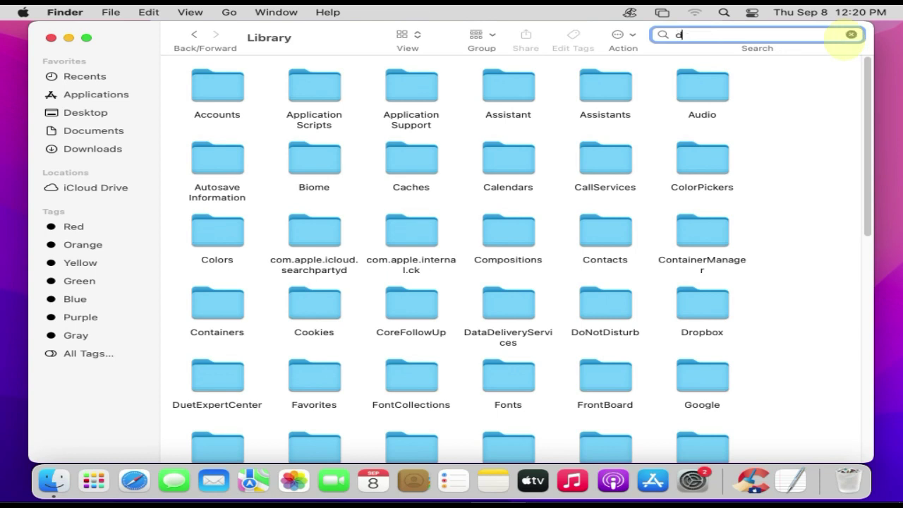
pyautogui.write('ropbox')
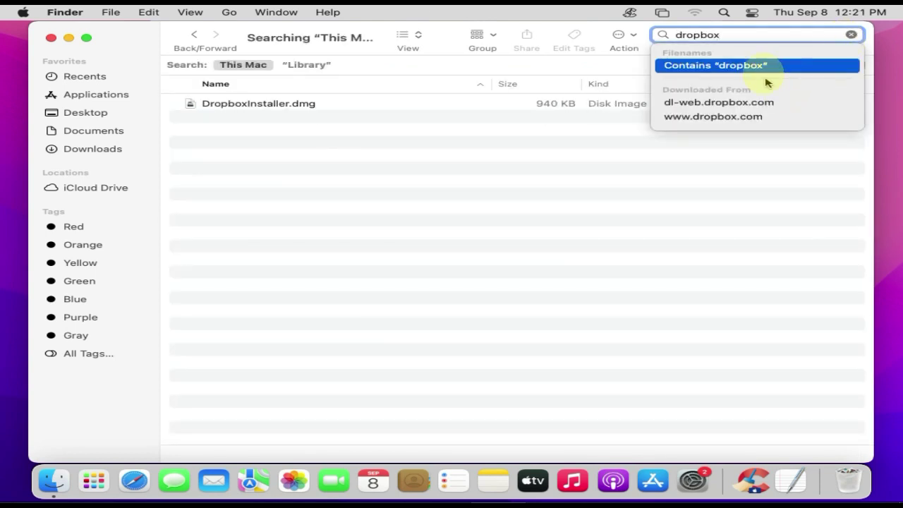
pyautogui.click(762, 67)
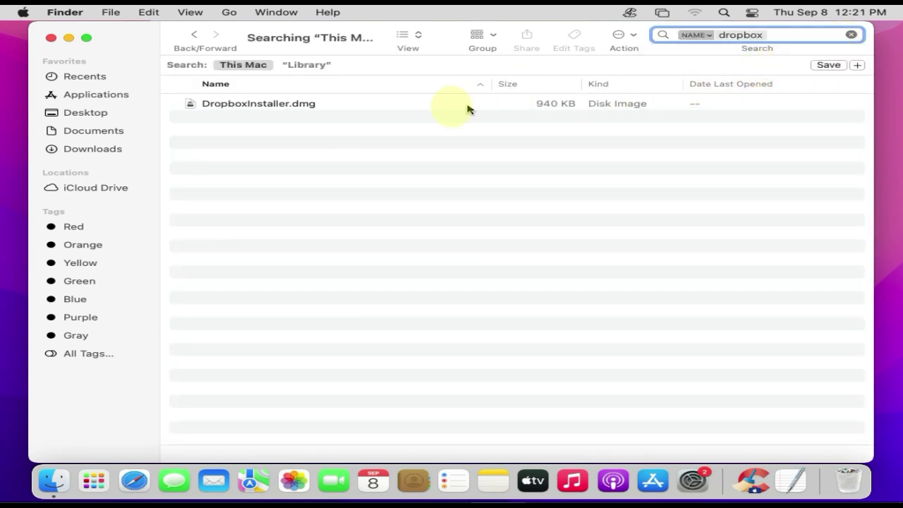
pyautogui.click(314, 66)
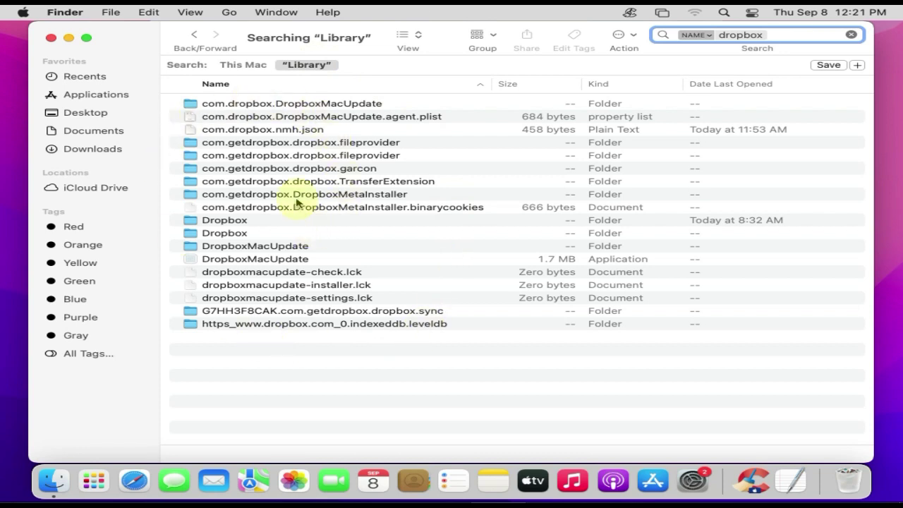
# - Send all 18 Dropbox Library search results to the Trash, then close the Finder search window
pyautogui.click(296, 197)
pyautogui.press('super+a')
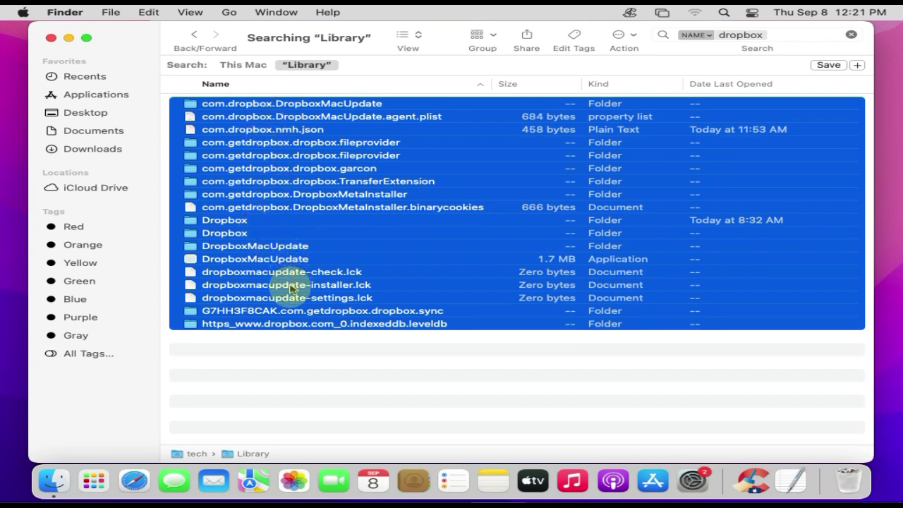
pyautogui.rightClick(301, 233)
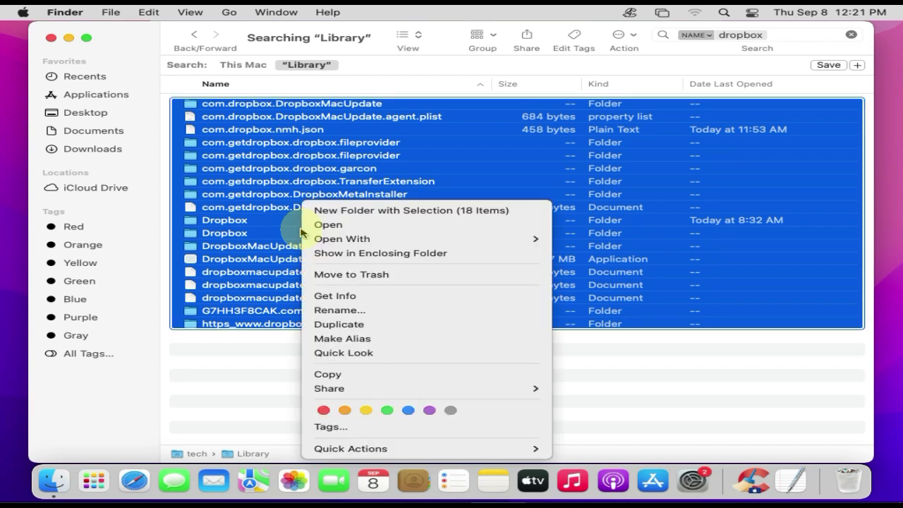
pyautogui.click(363, 275)
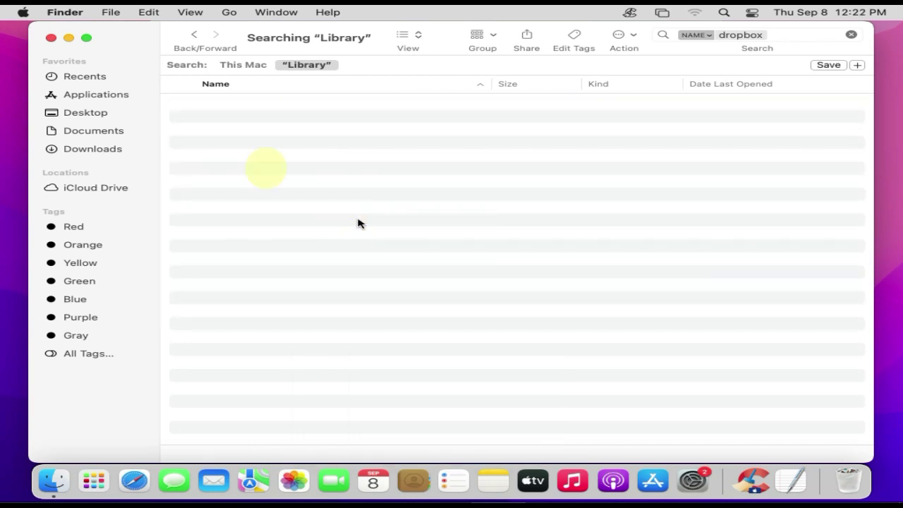
pyautogui.click(51, 37)
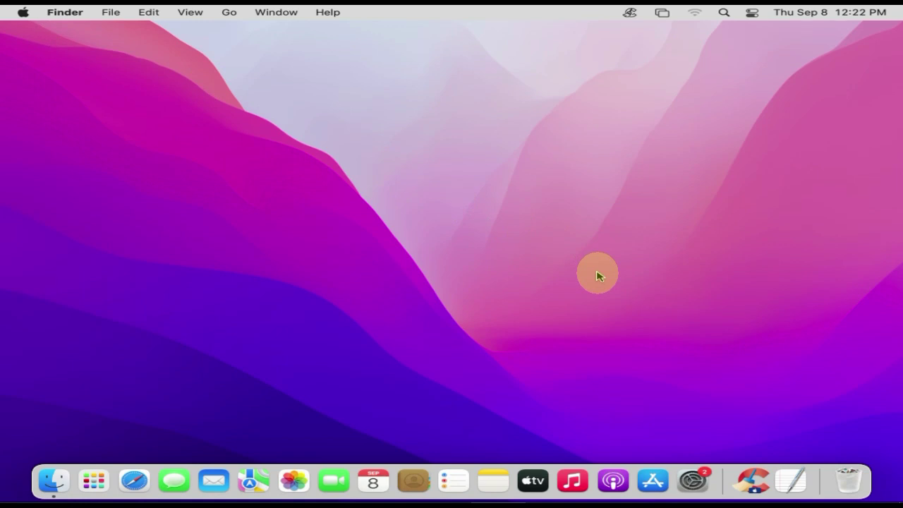
# - Empty the Trash from its Dock icon and confirm permanently erasing its contents
pyautogui.click(851, 479)
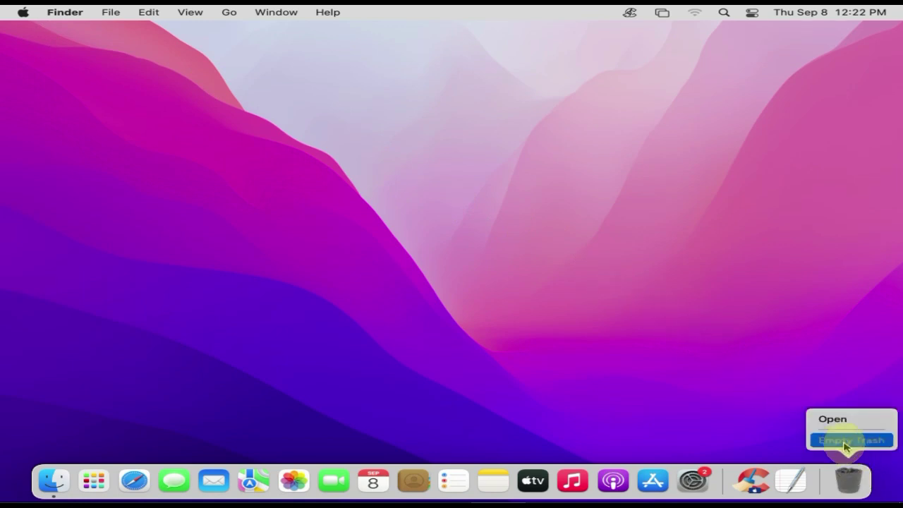
pyautogui.click(846, 439)
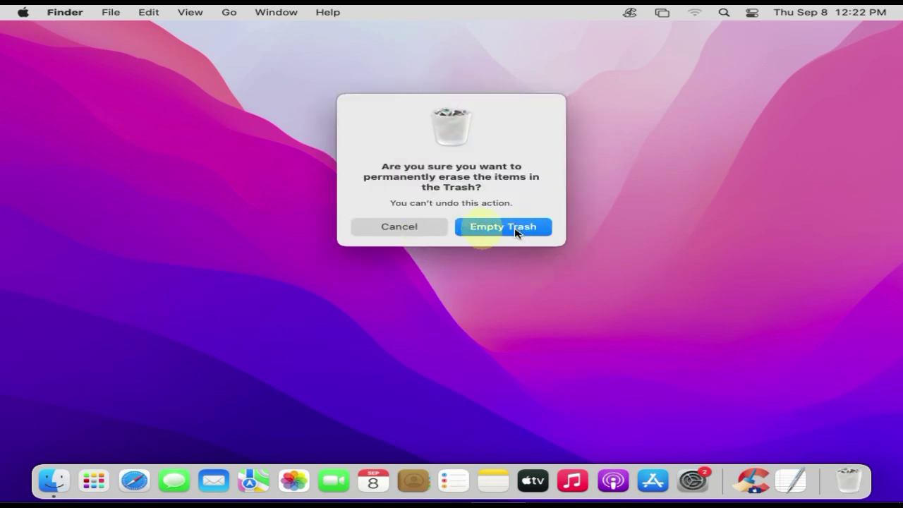
pyautogui.click(502, 229)
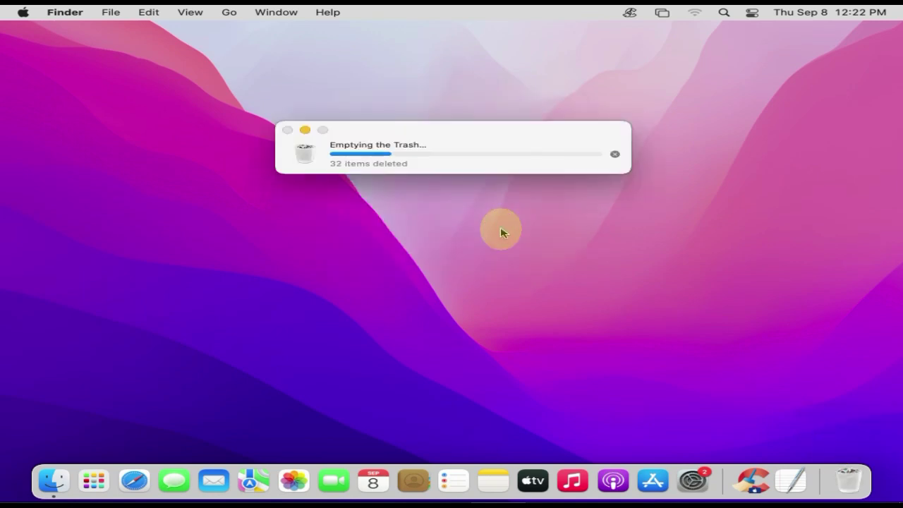